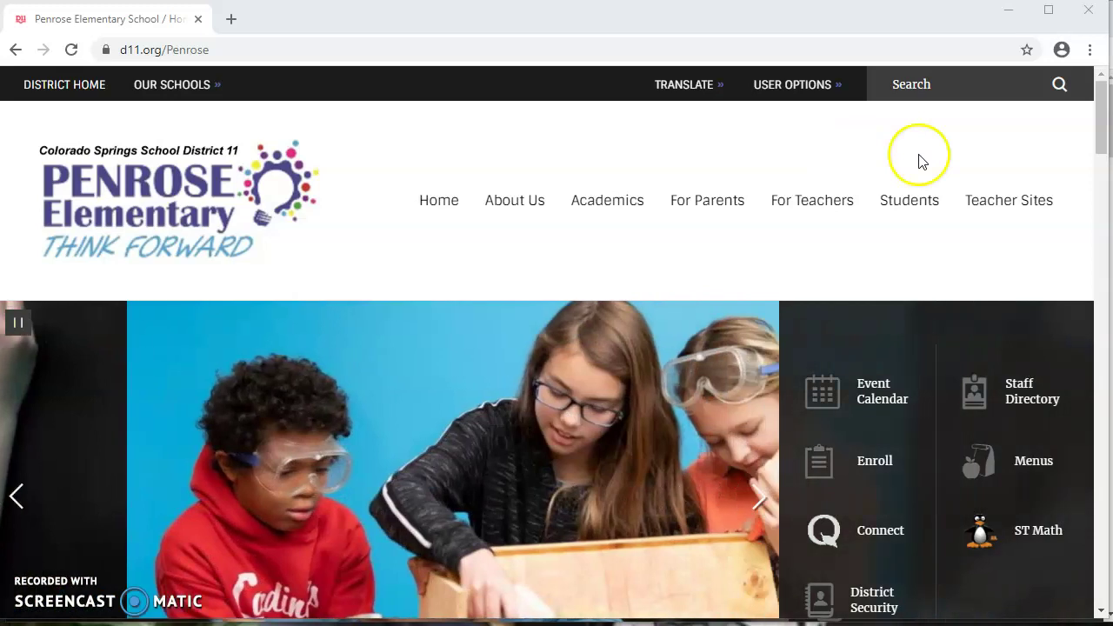
Open Penrose Elementary's Student Resources page and follow its Schoology tile to the D11 sign-in page.
mouse_move(912, 213)
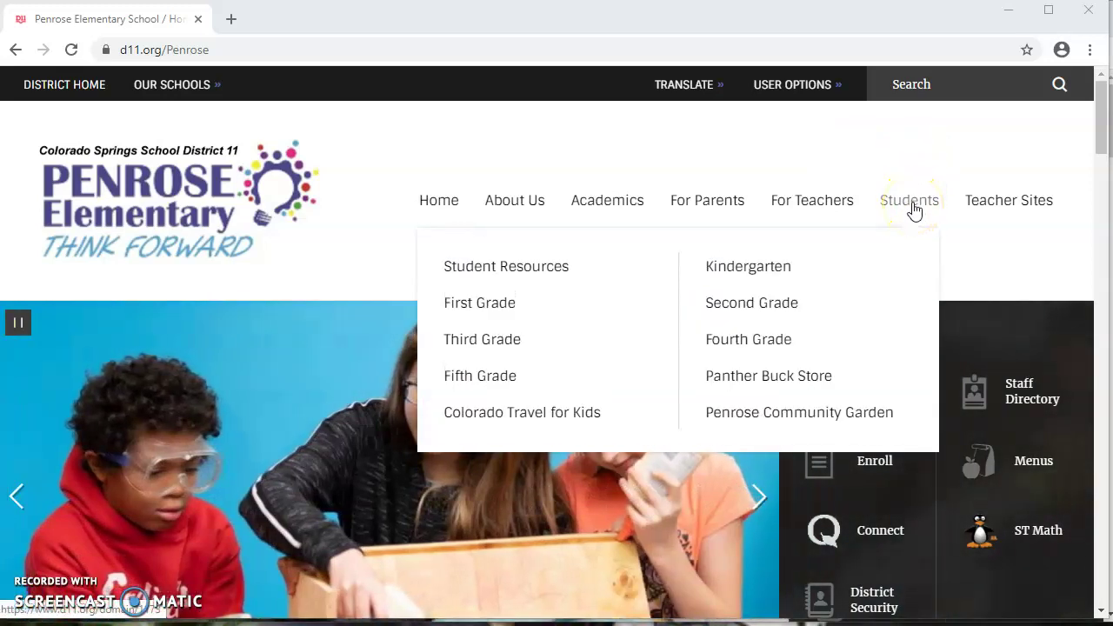
click(912, 213)
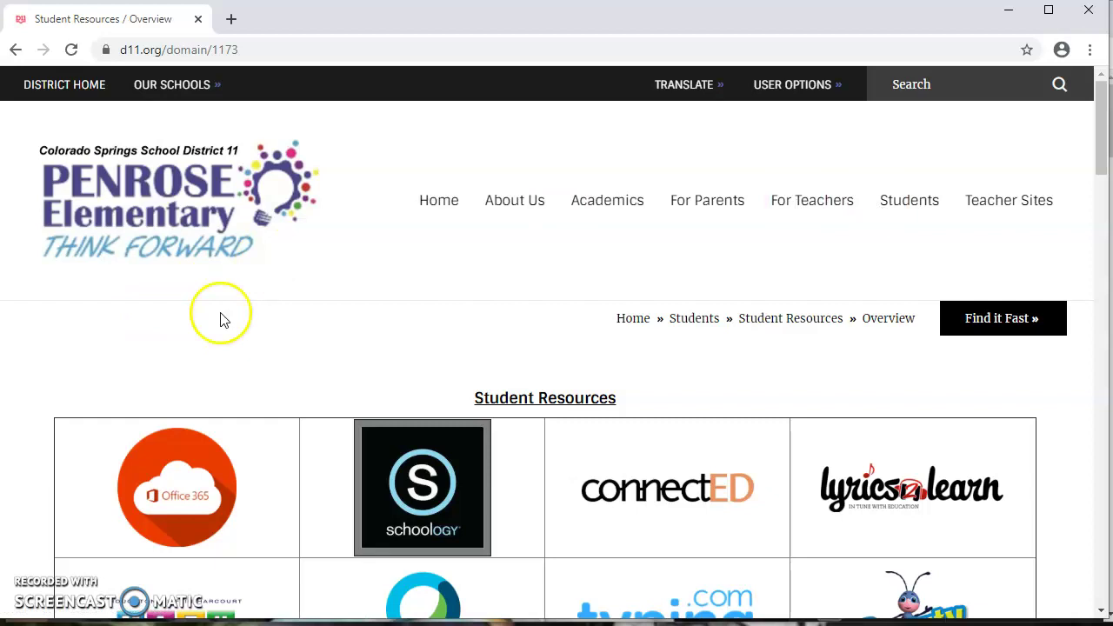
scroll(305, 315, down, 1)
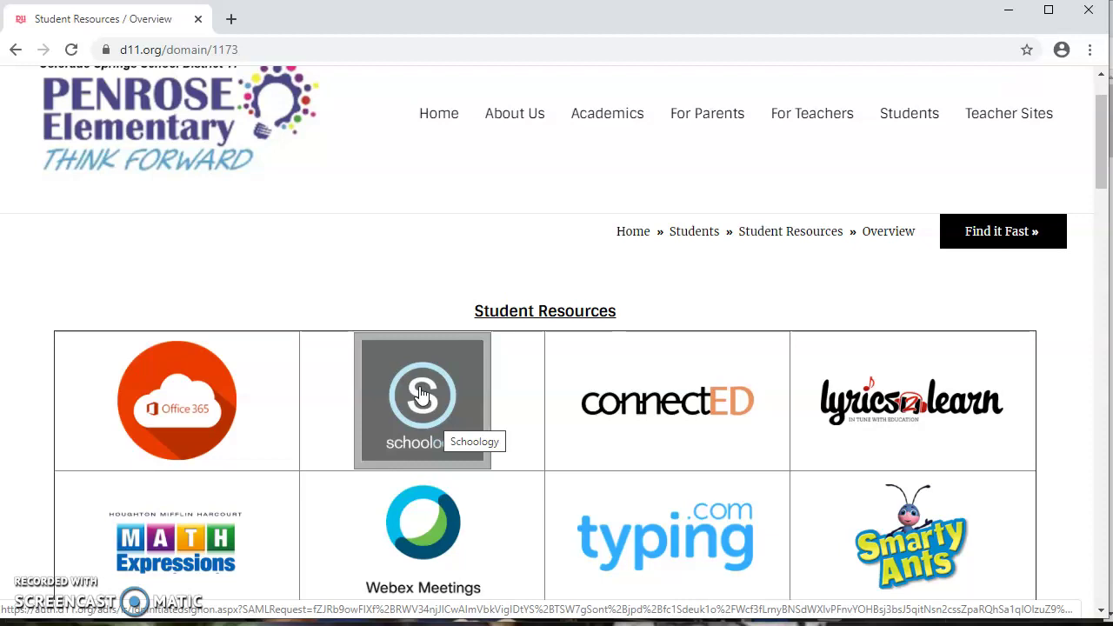
click(424, 393)
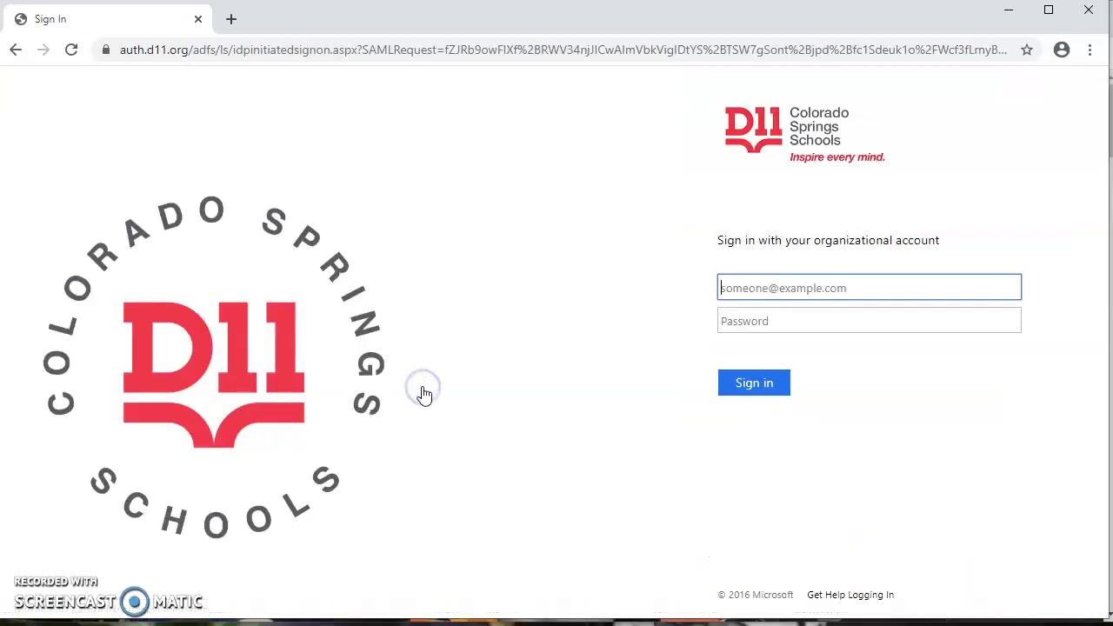
Sign in to D11 with the student's district e-mail address and account password.
click(765, 292)
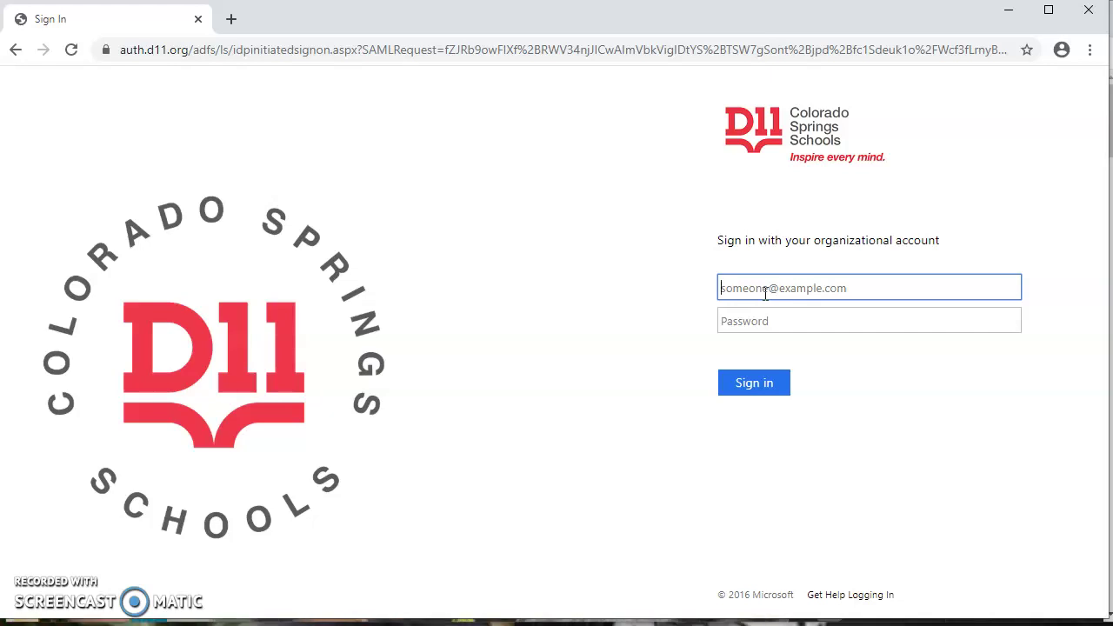
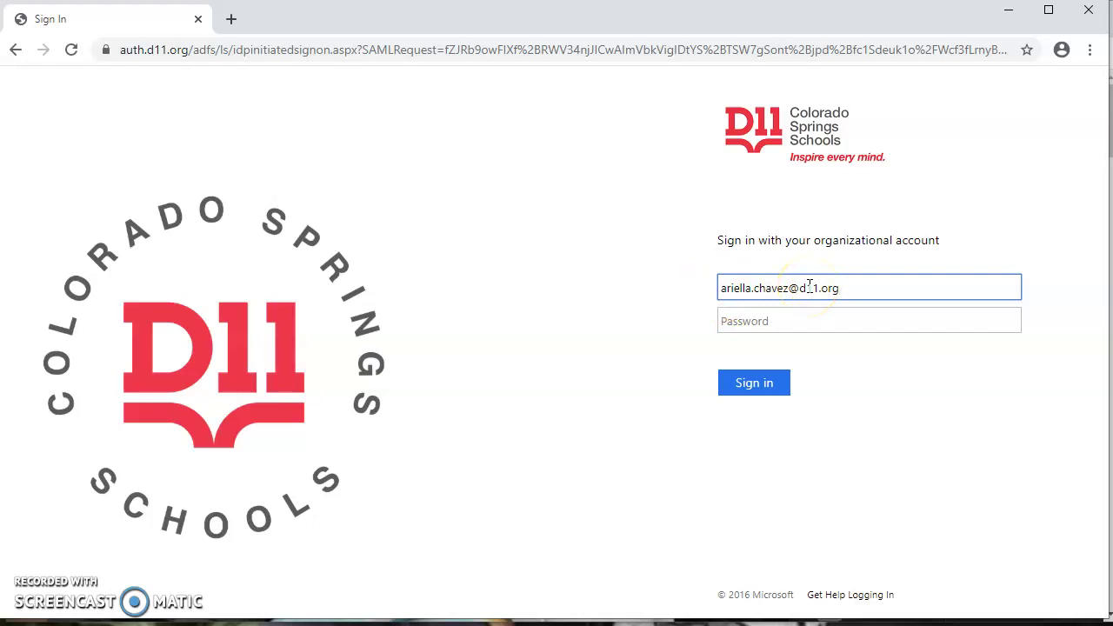
click(787, 286)
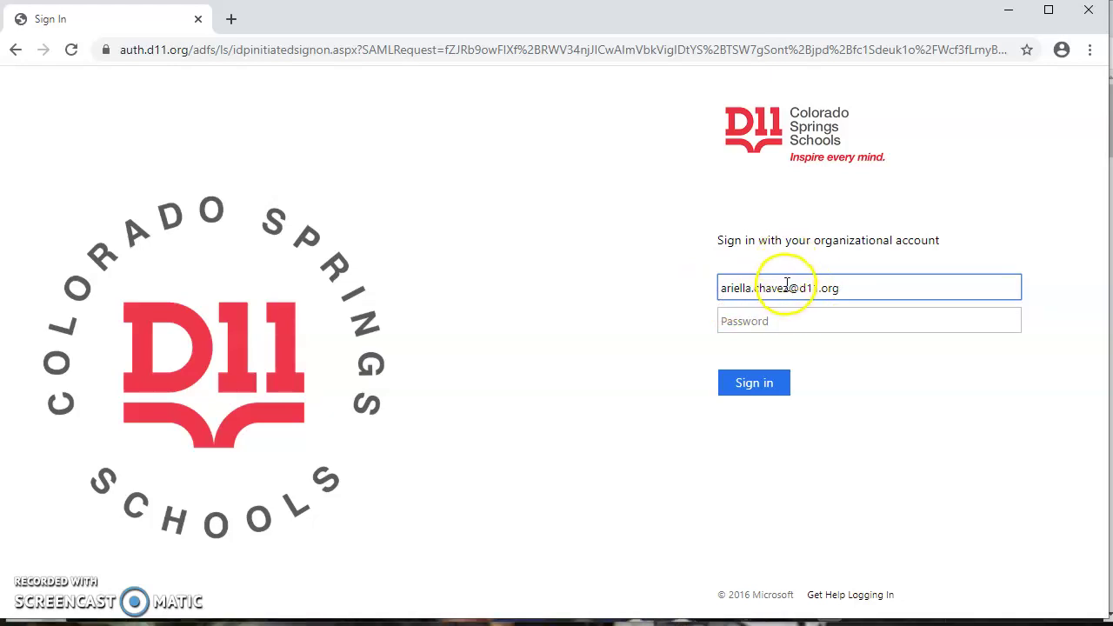
click(787, 321)
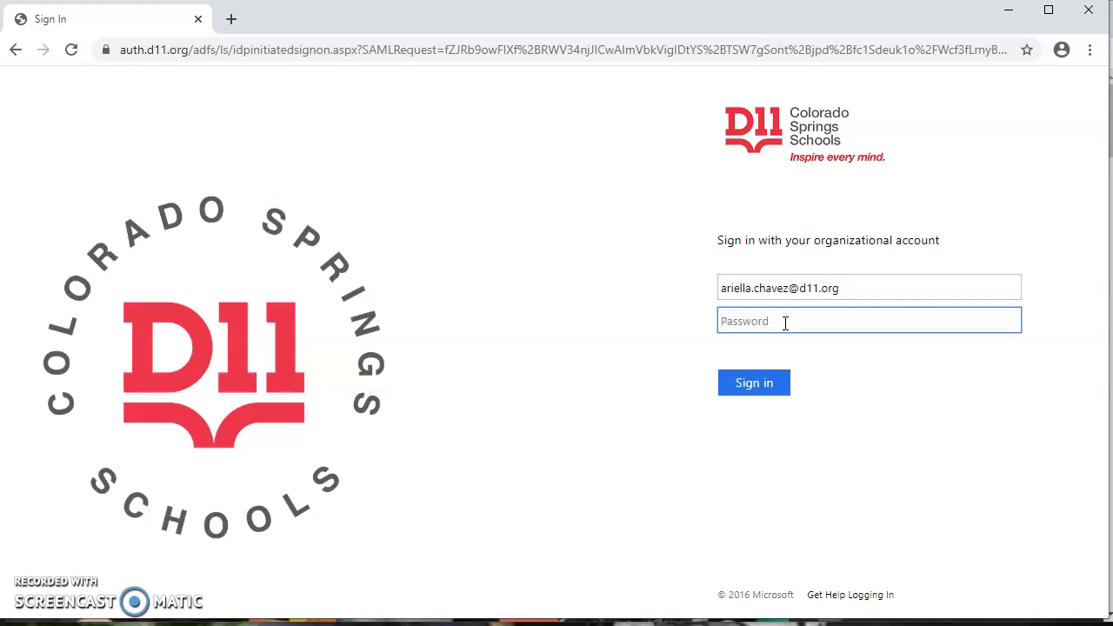
text(******)
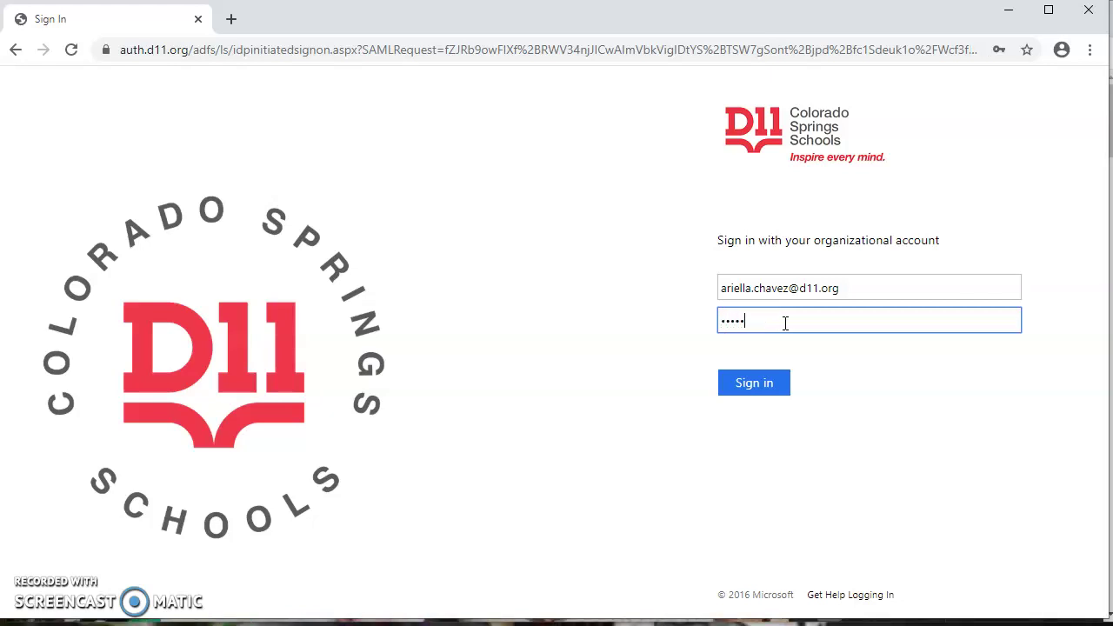
click(785, 334)
click(767, 388)
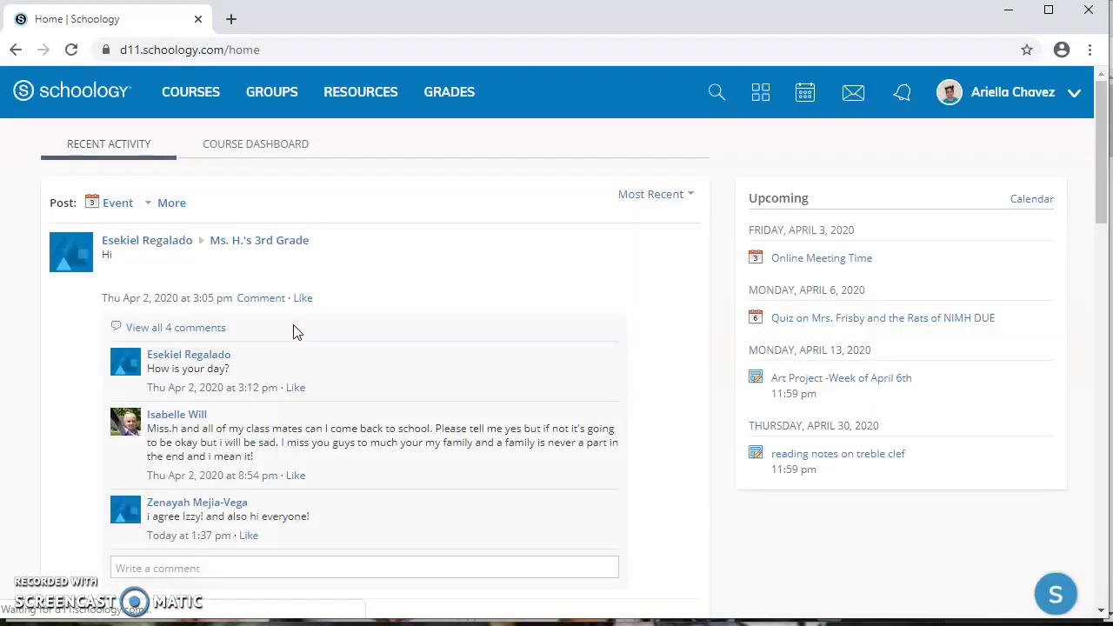
Let the Schoology home page load with its activity feed and upcoming Online Meeting Time and reading-notes items.
click(344, 293)
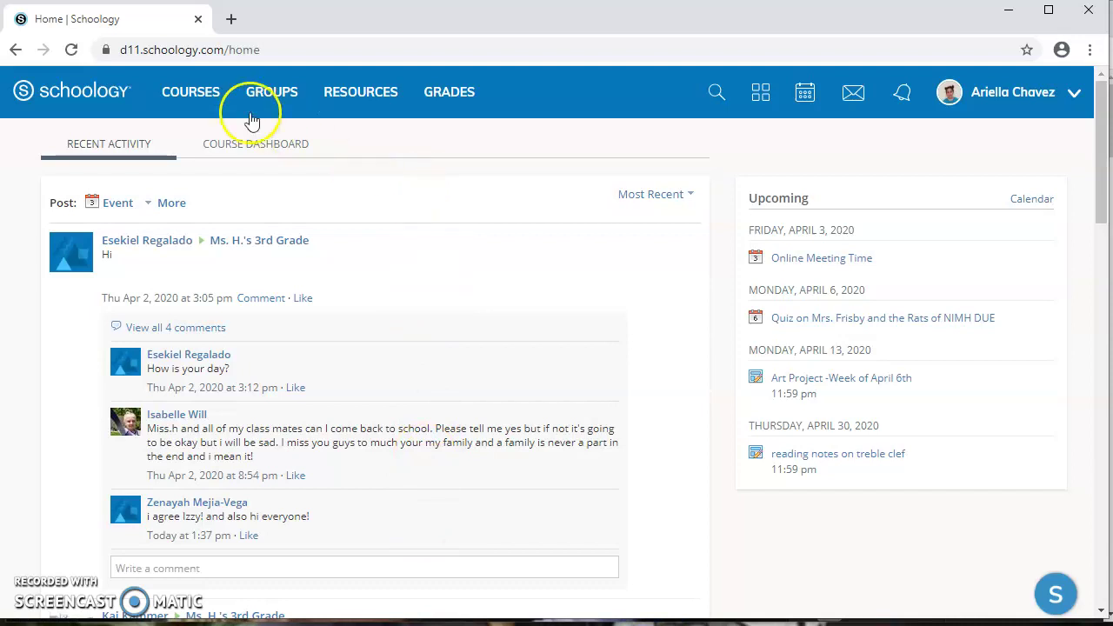
Show the COURSES dropdown listing the eight courses, including Physical Education Grade 3 and Third Grade.
click(207, 97)
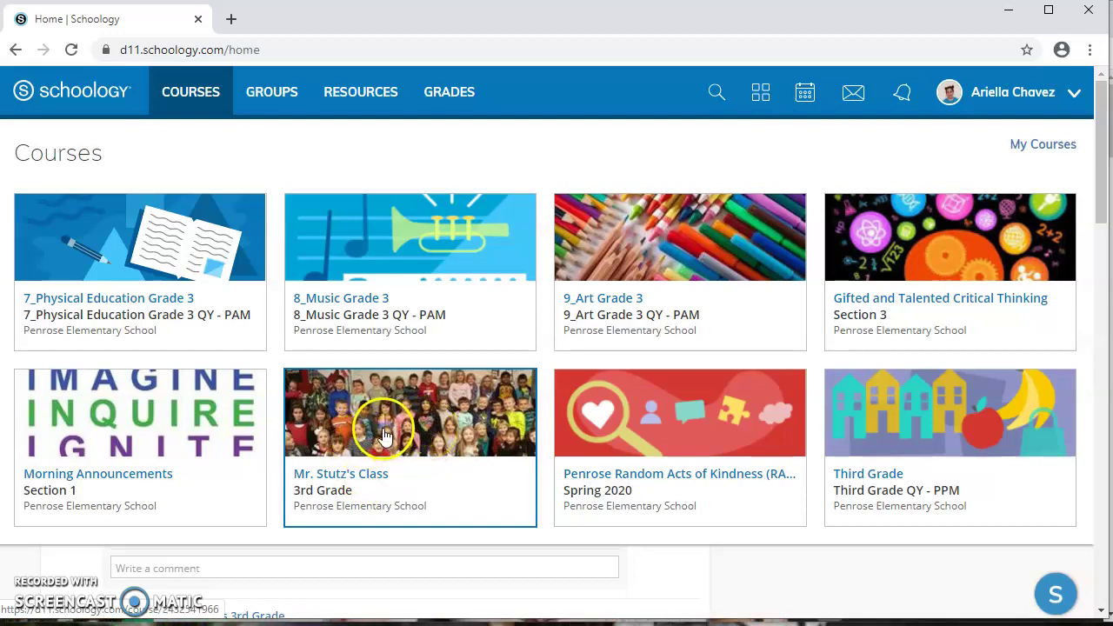
Open the Mr. Stutz's Class: 3rd Grade course from the Courses list.
click(385, 433)
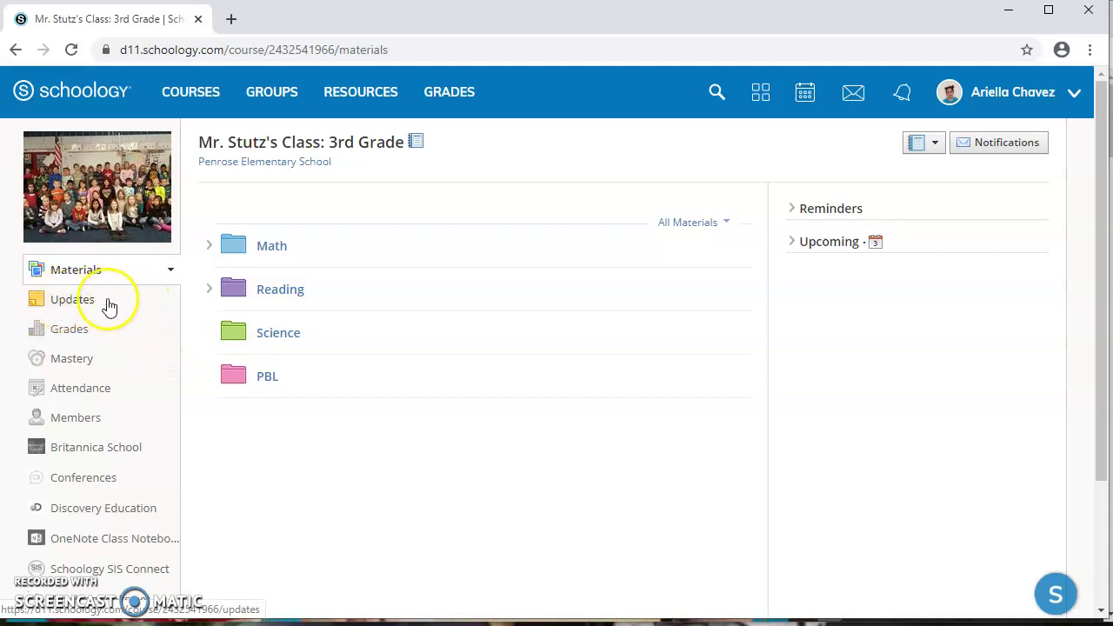
click(96, 303)
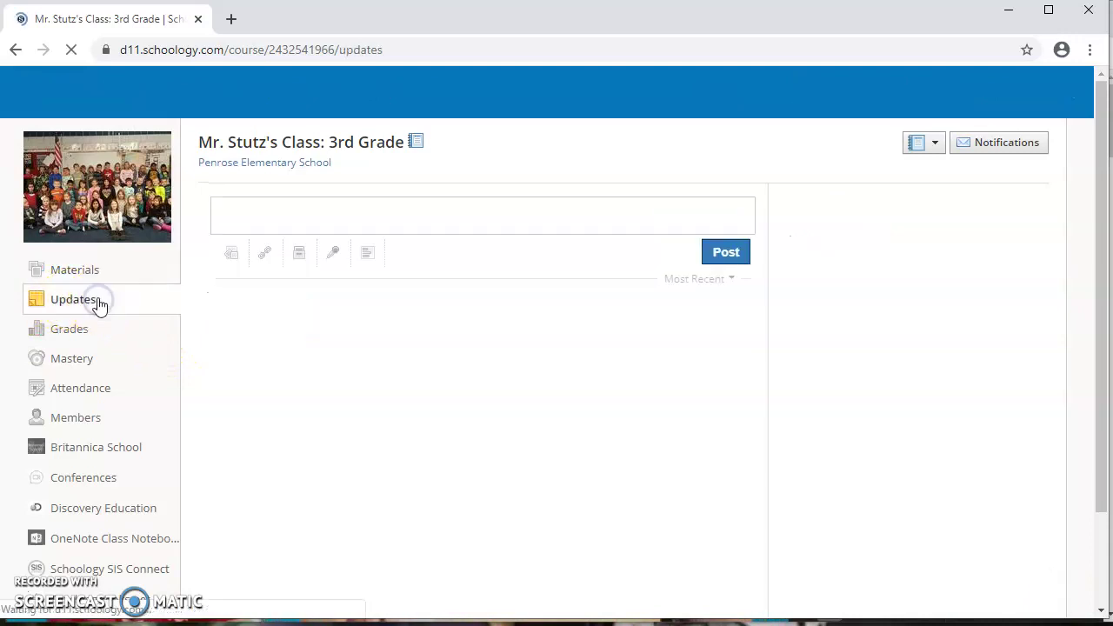
scroll(522, 343, down, 3)
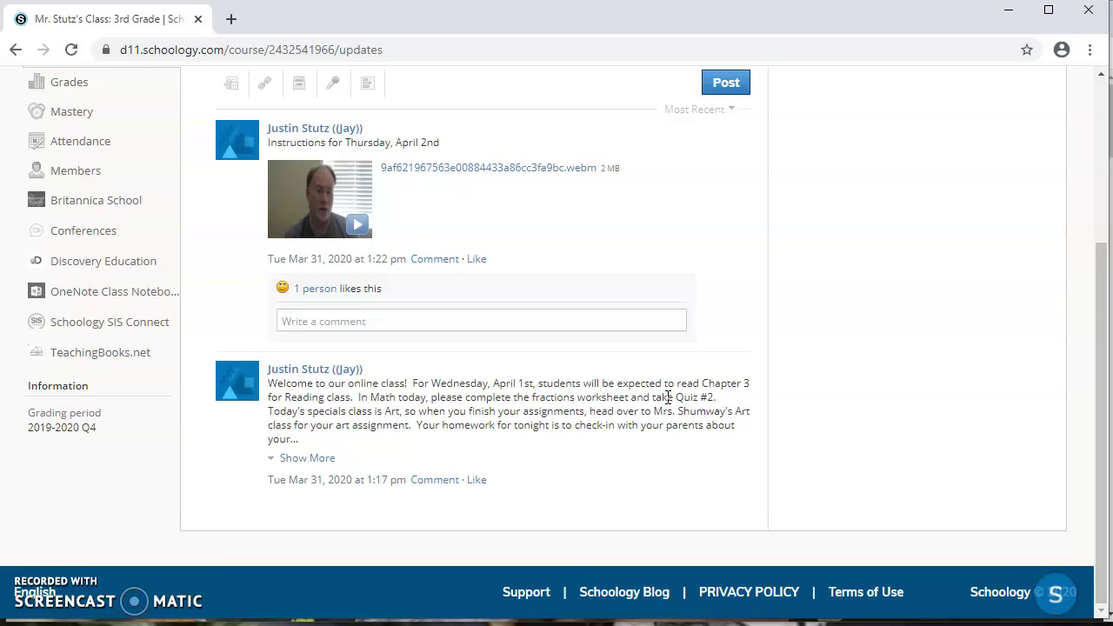
scroll(670, 397, up, 1)
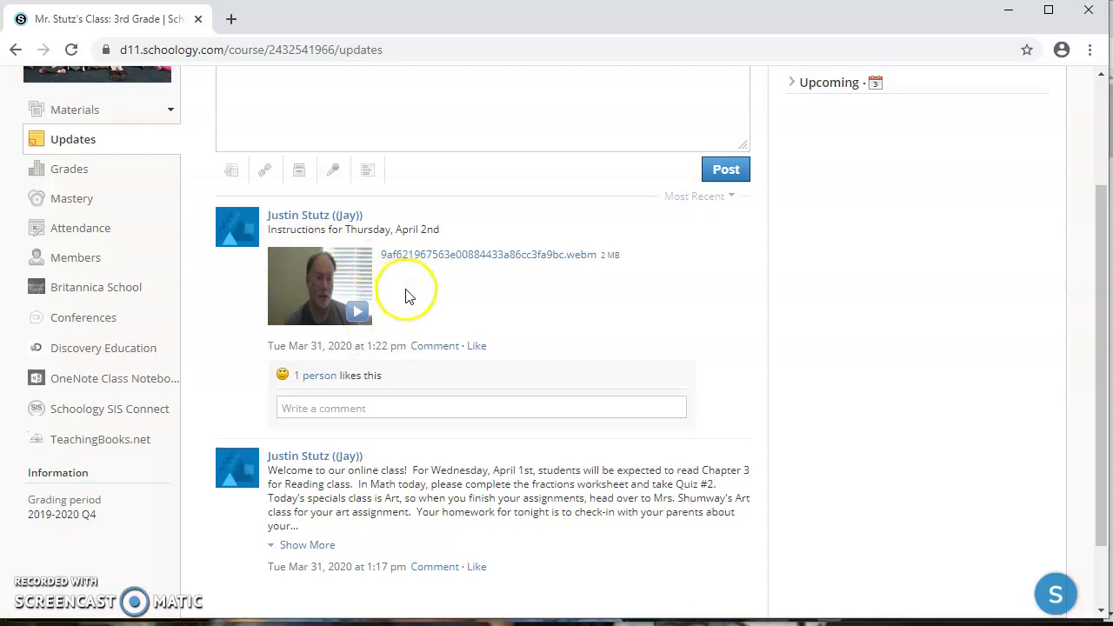
scroll(409, 297, up, 2)
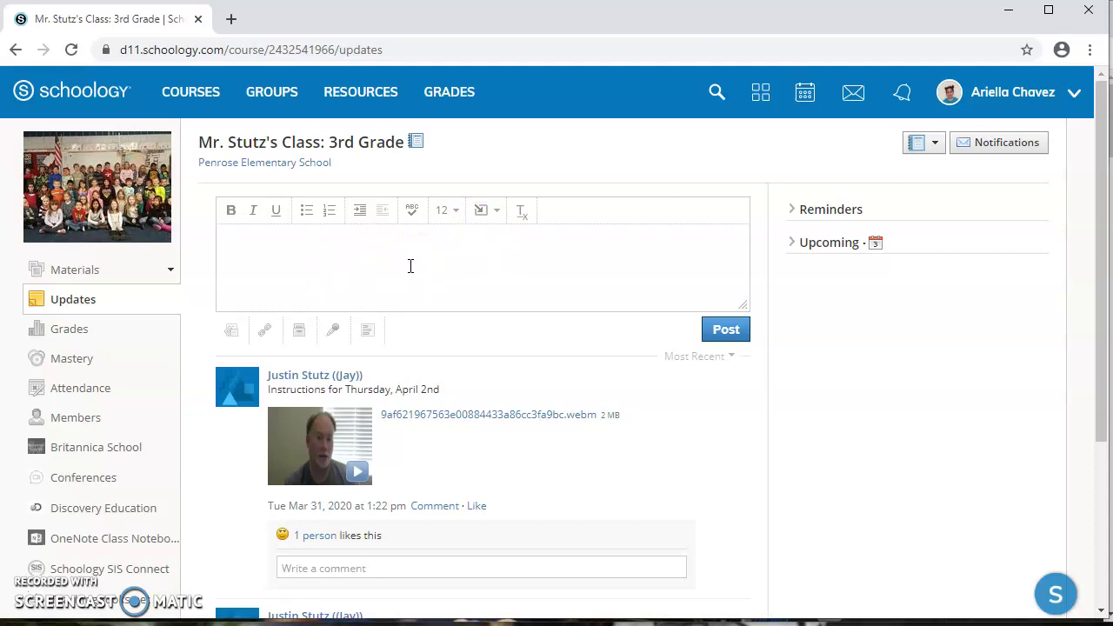
scroll(408, 269, down, 2)
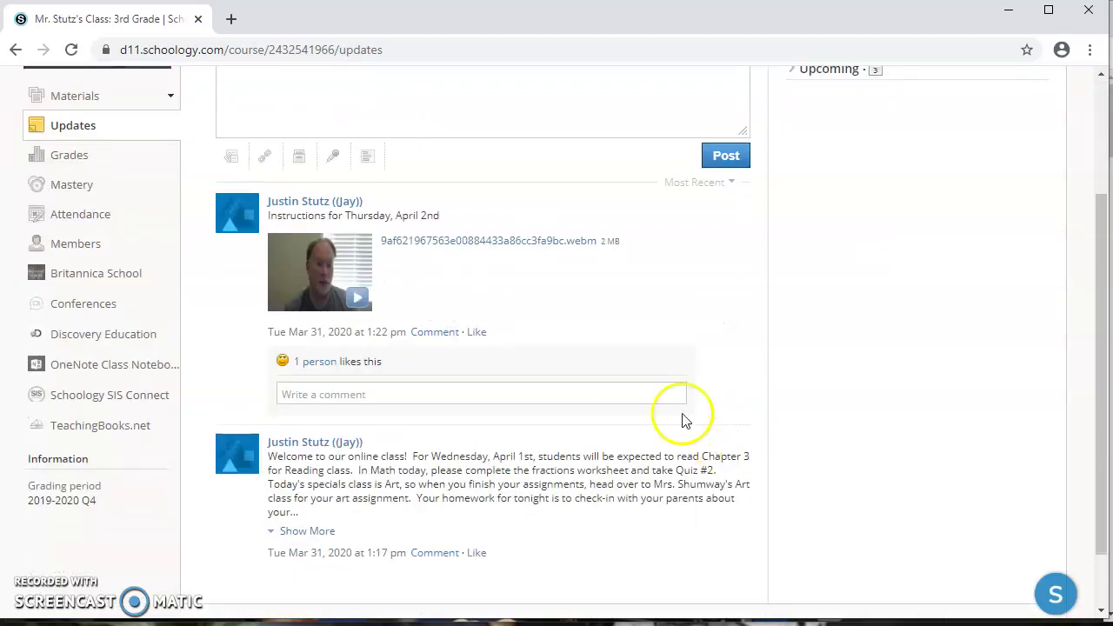
scroll(522, 460, up, 2)
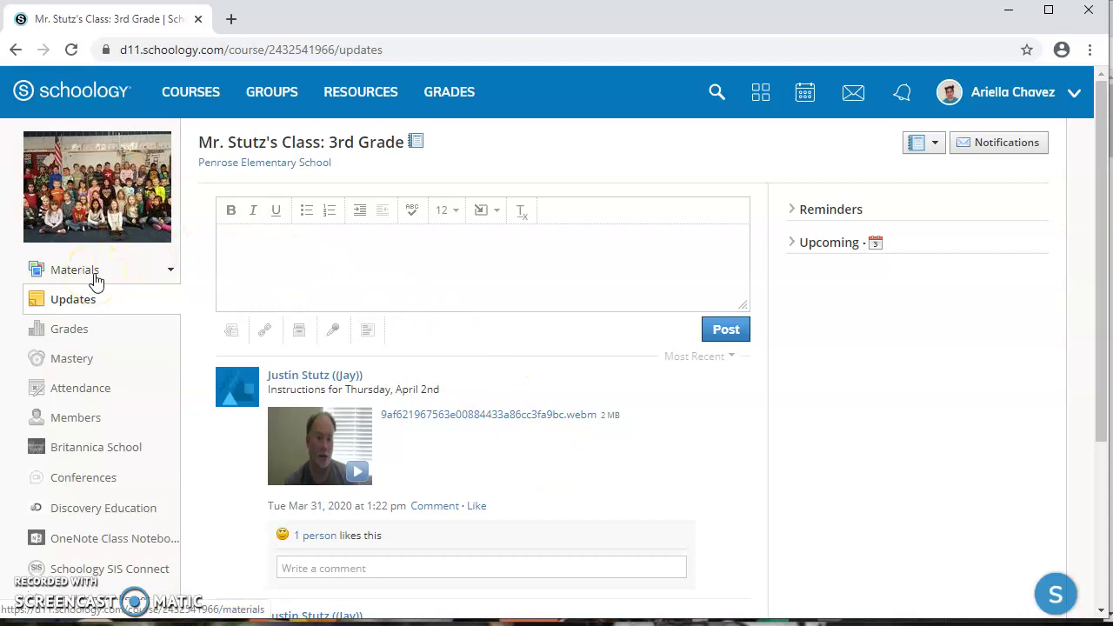
Open Math Decimals Assignment from the Math folder in the class Materials.
click(96, 276)
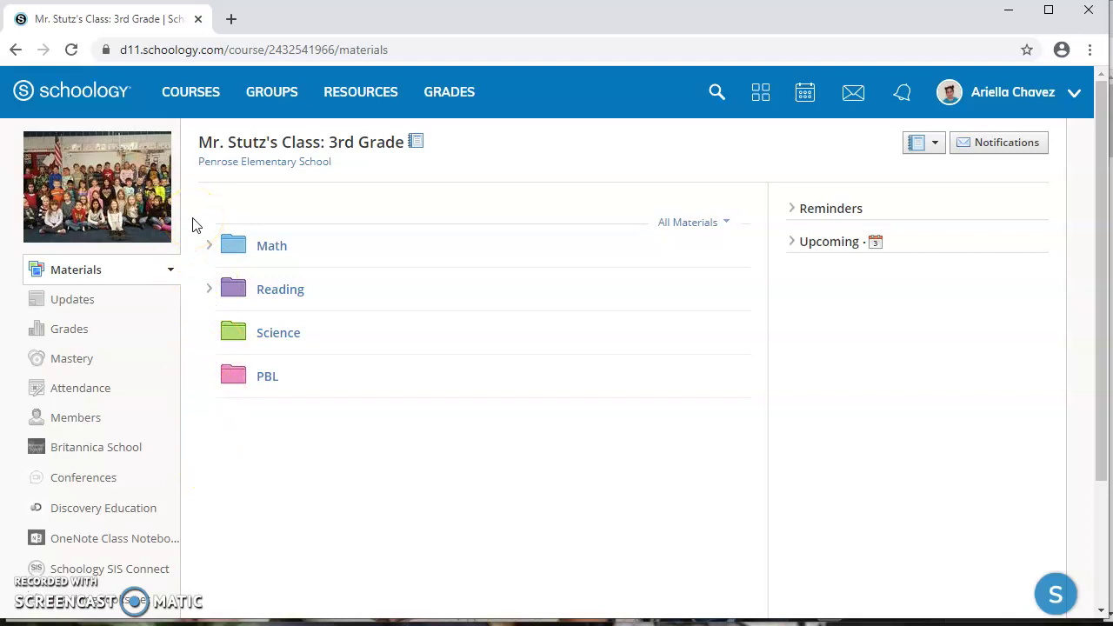
click(210, 245)
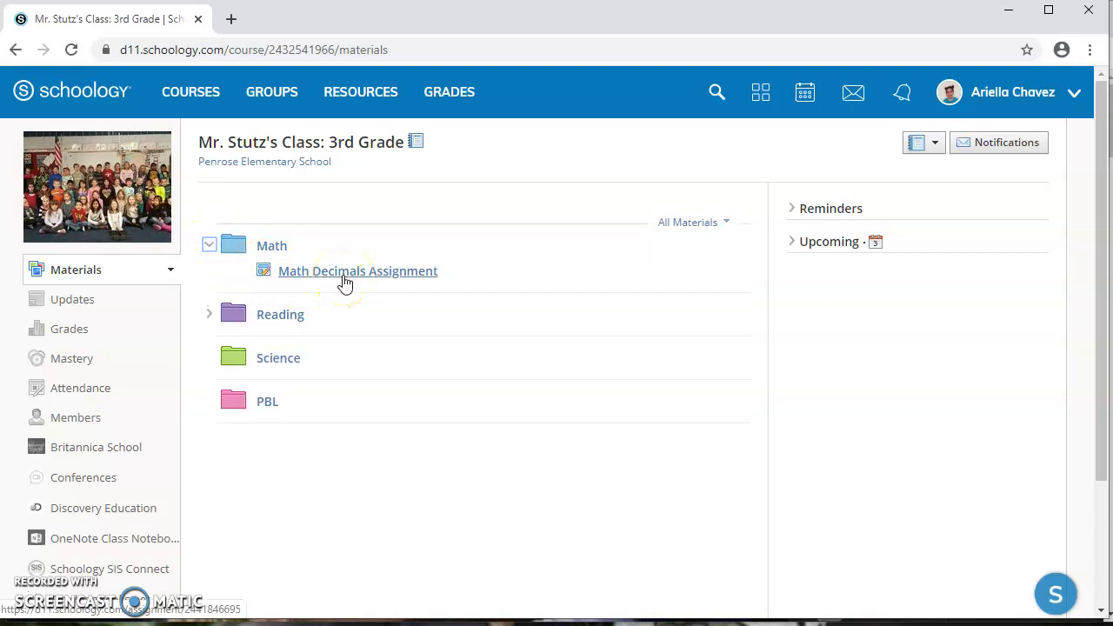
click(348, 273)
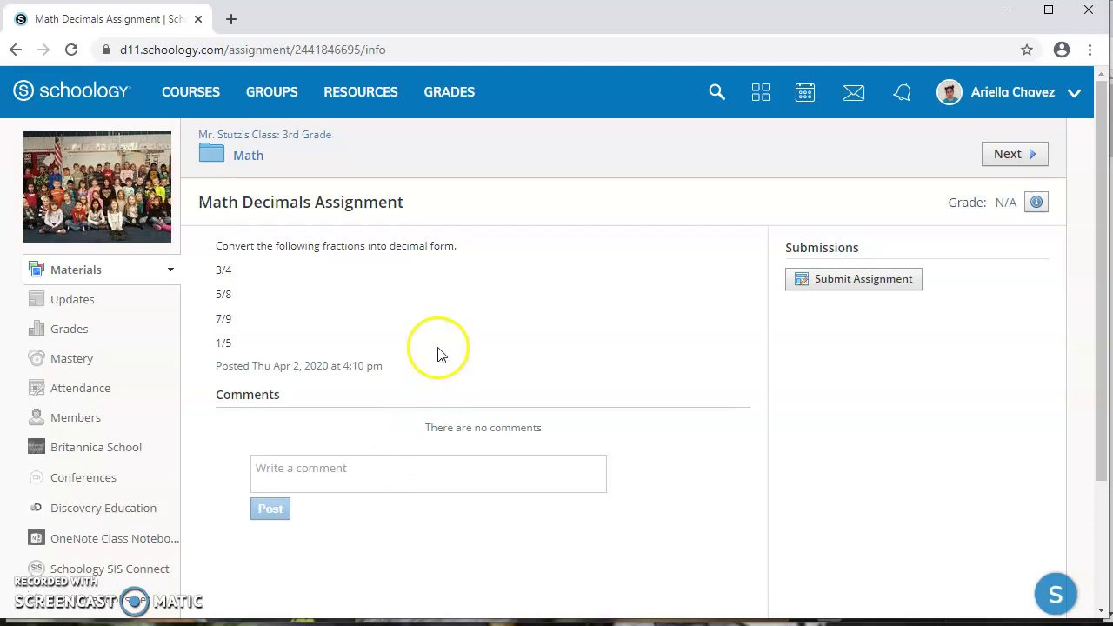
Start submitting the Math Decimals Assignment, checking the file and comment options before choosing Create.
click(838, 283)
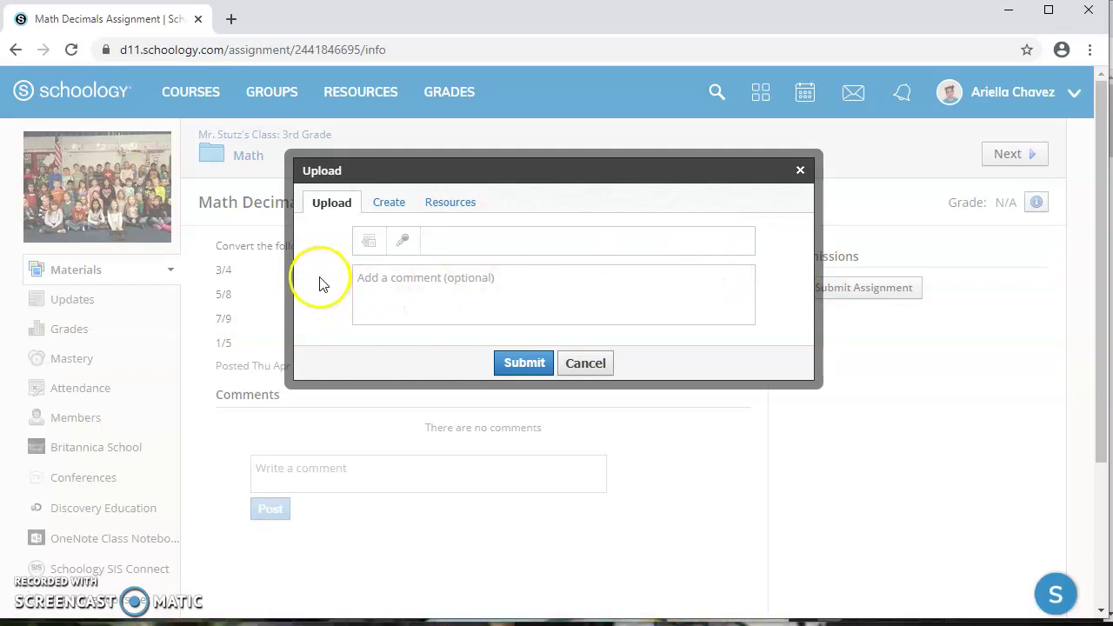
click(372, 243)
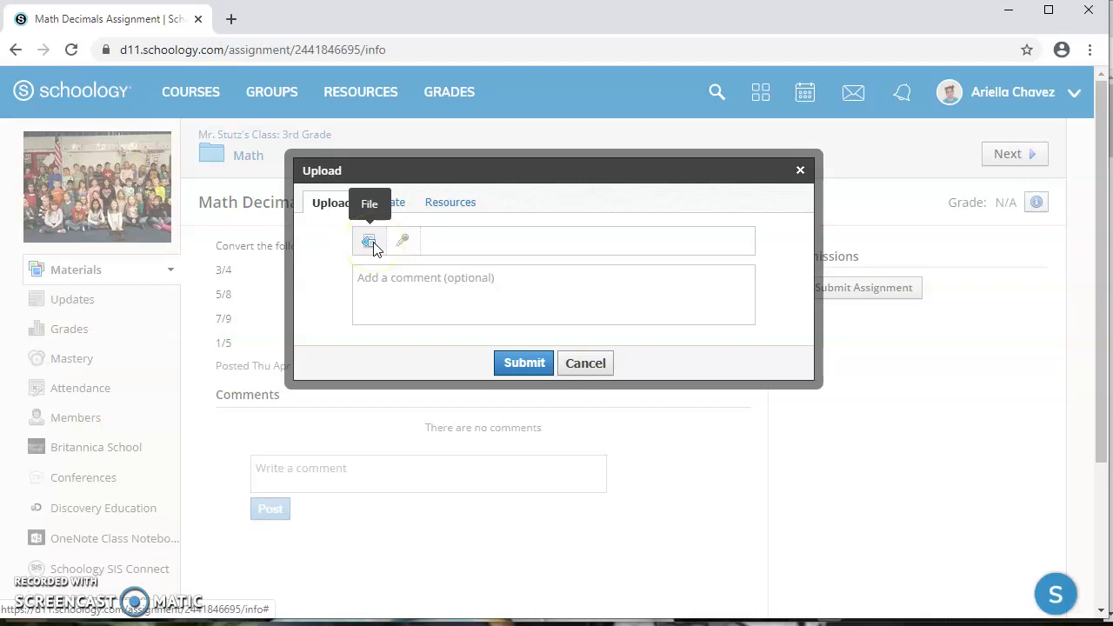
click(369, 242)
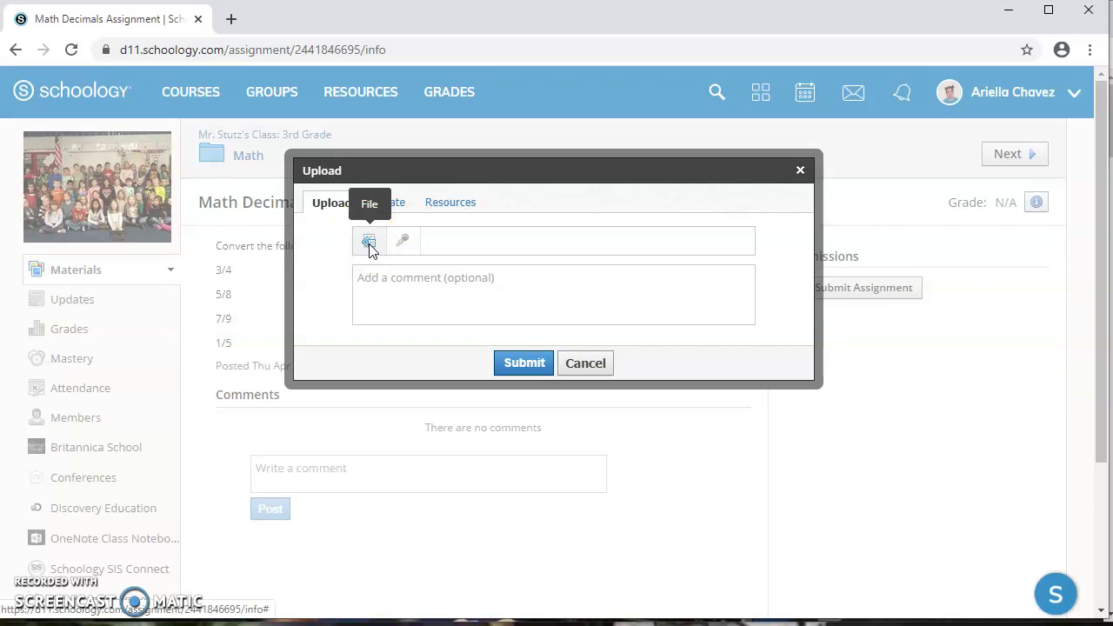
click(548, 307)
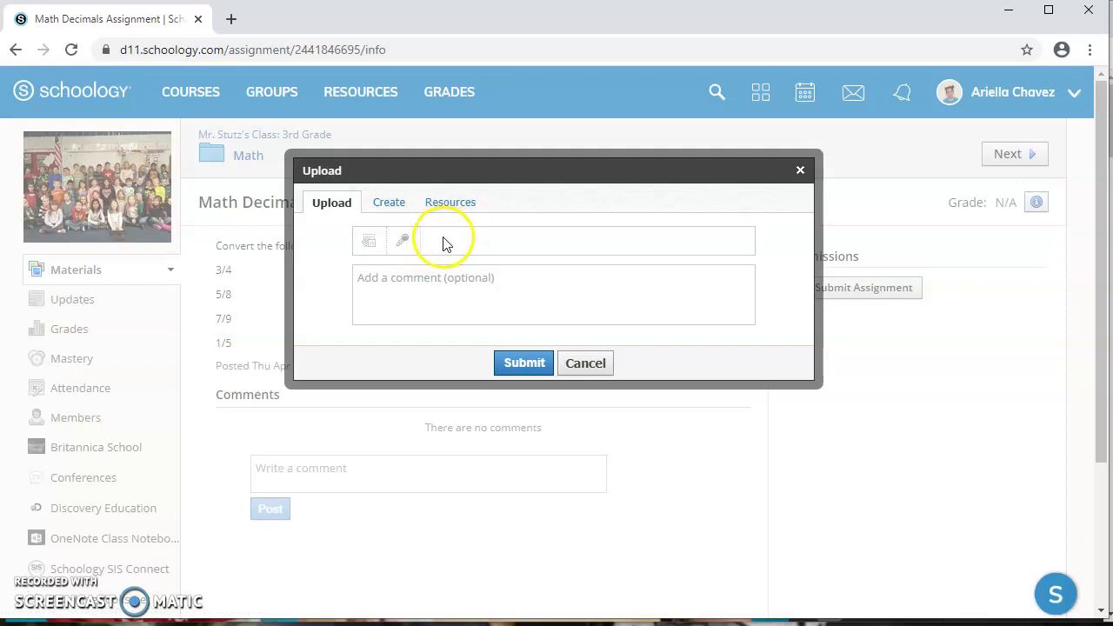
click(389, 206)
Write 'My answers!' as the assignment response and submit it.
click(337, 252)
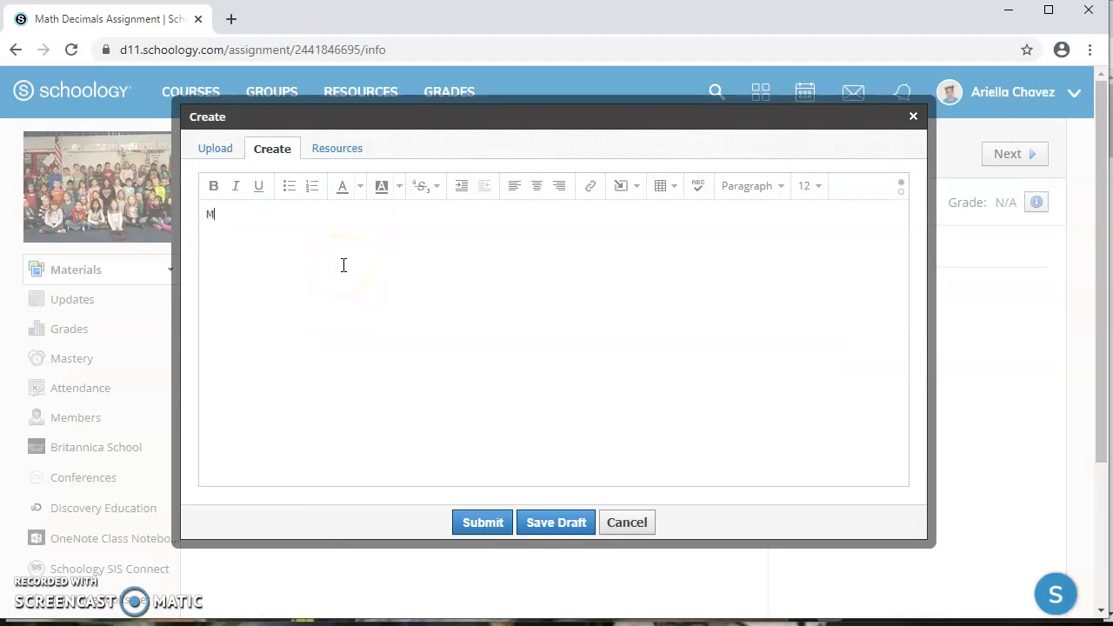
text(My answers!)
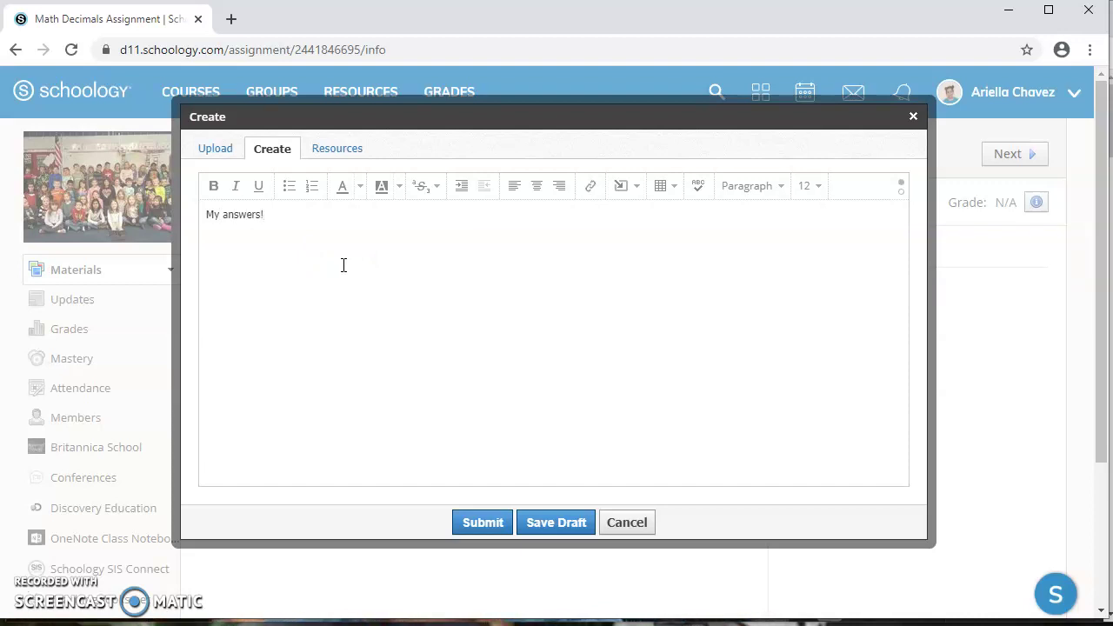
click(296, 214)
click(374, 328)
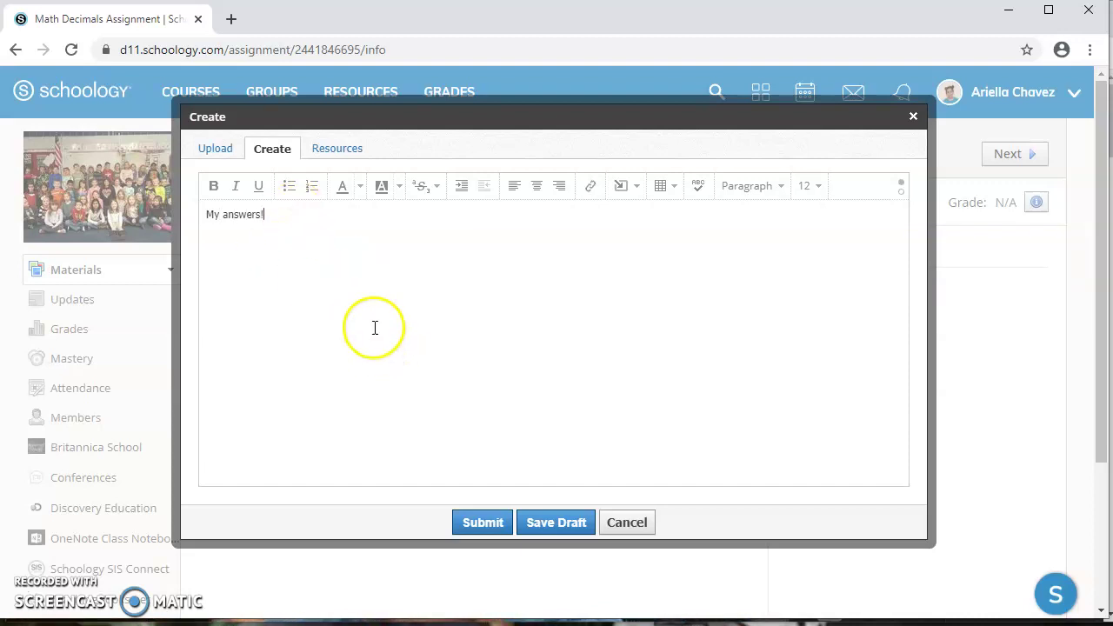
click(490, 524)
Close the submission editor, return to Materials, and expand Upcoming to see the April 3 meetings and April 6 quiz.
click(912, 116)
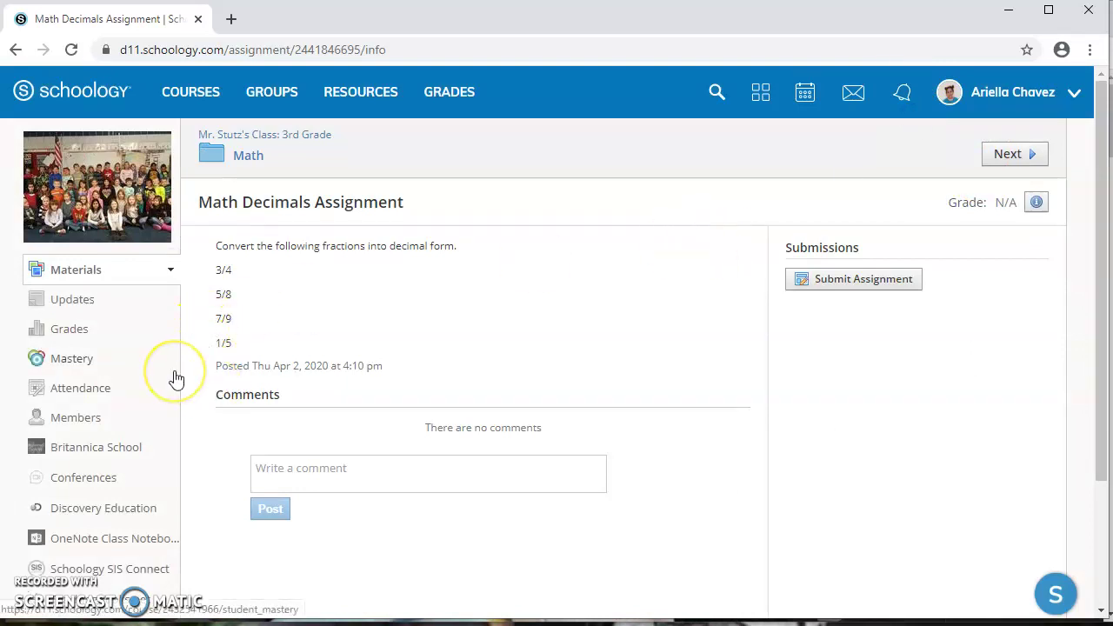
click(75, 273)
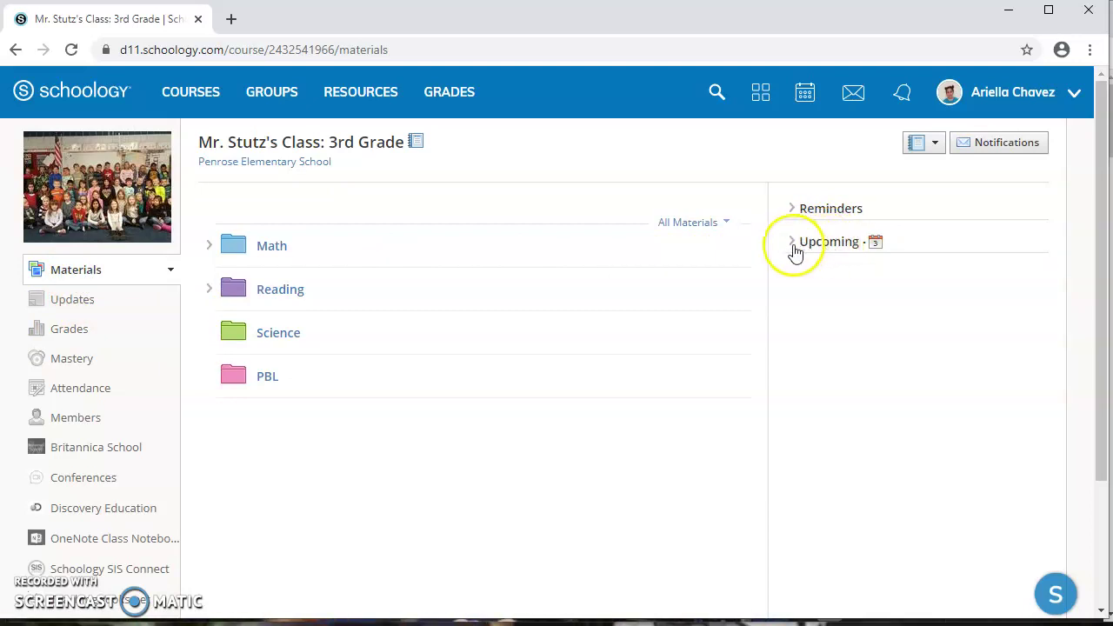
click(791, 247)
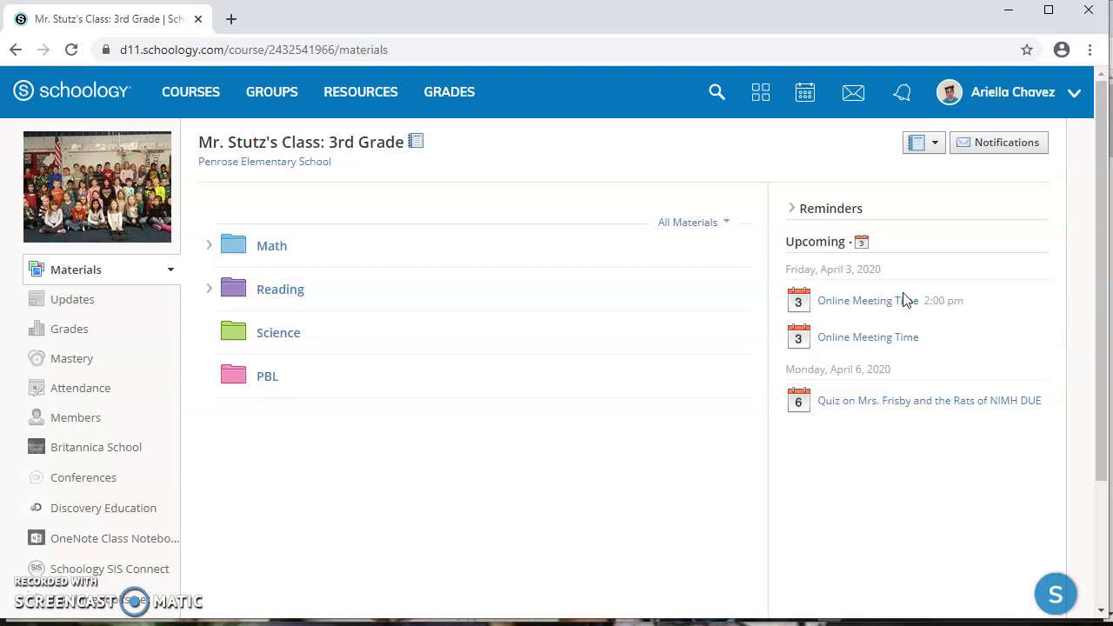
click(930, 305)
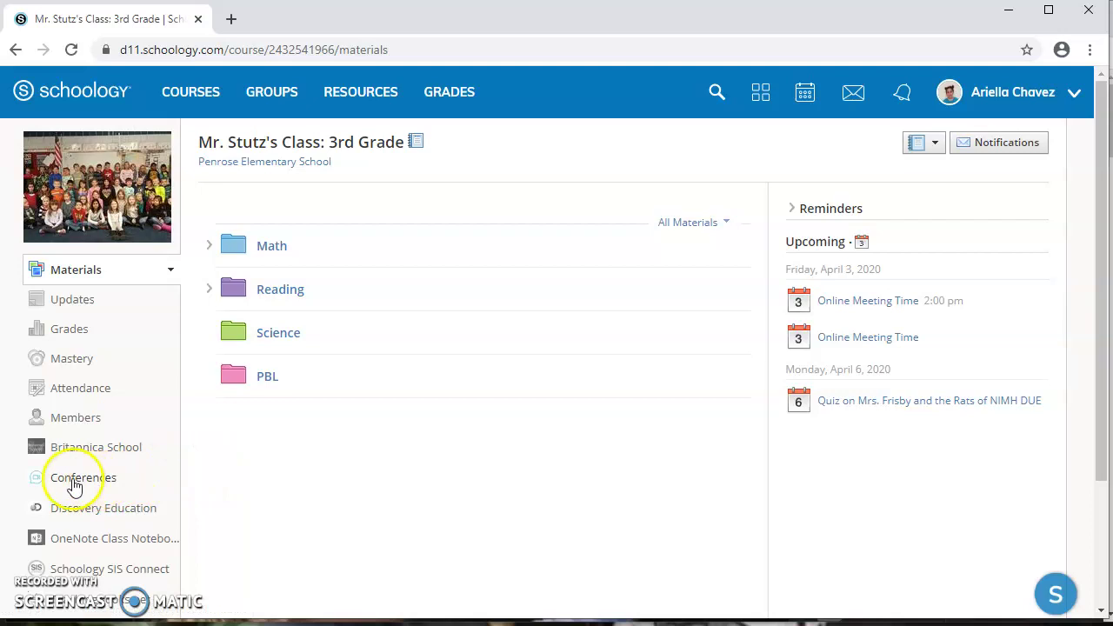
View the completed Writing Class conference from 04/2/2020 with its recording under Conferences.
click(118, 484)
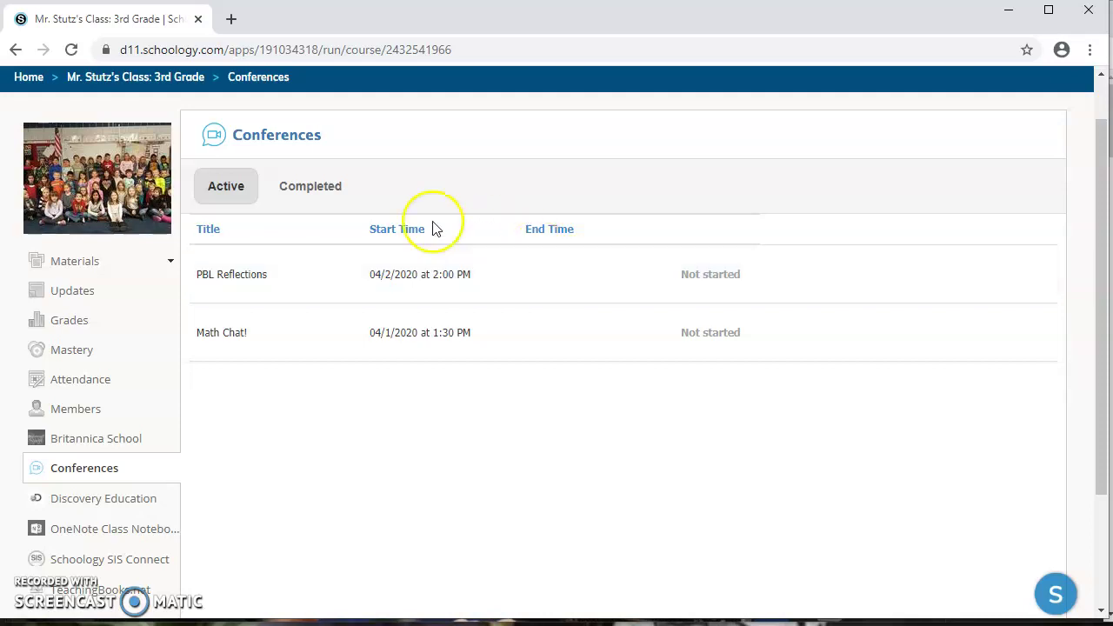
click(351, 189)
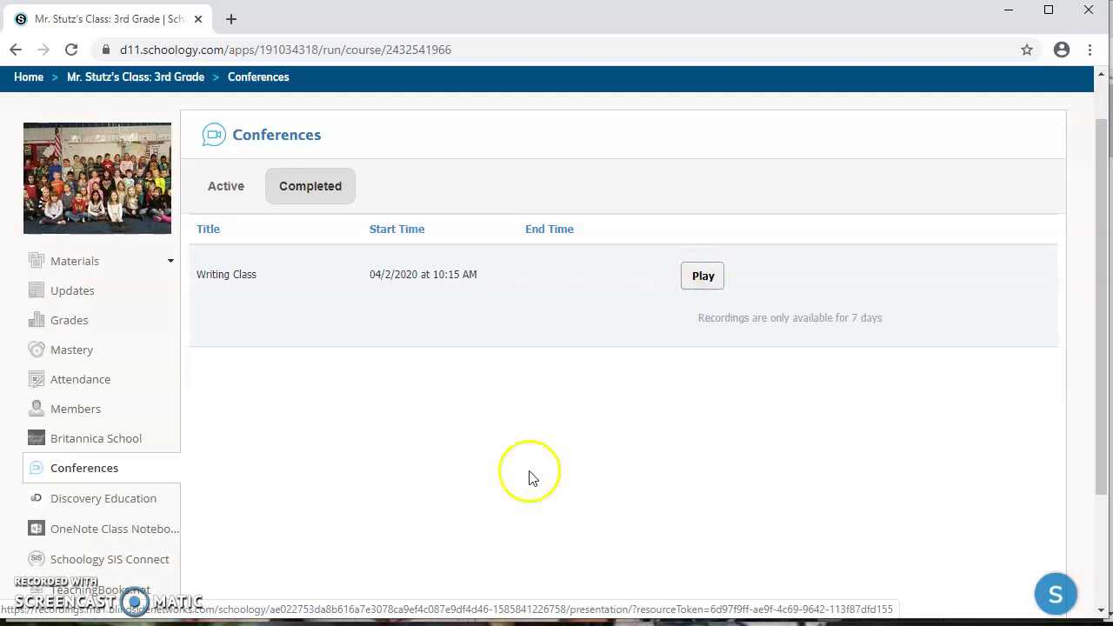
click(304, 623)
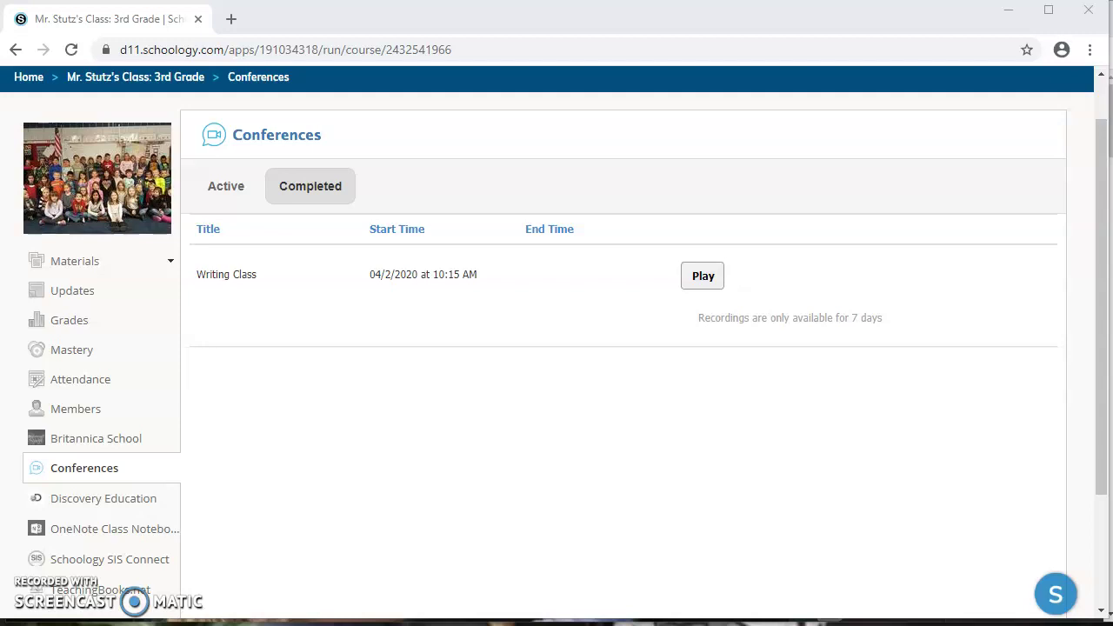
scroll(322, 504, up, 1)
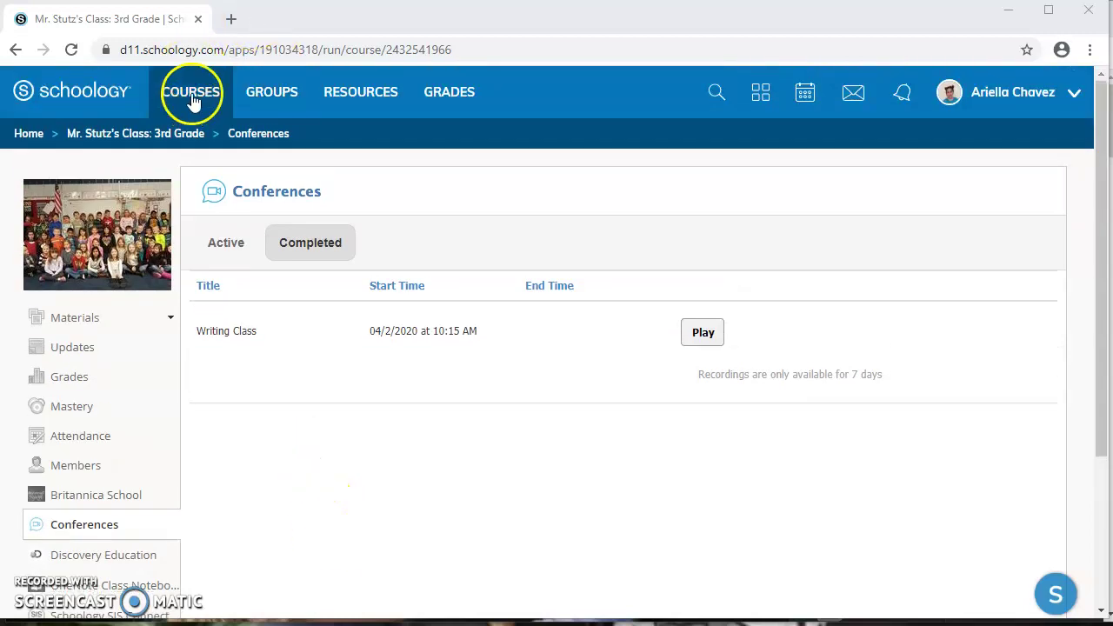
Show the Courses dropdown listing all eight enrolled courses, including 9_Art Grade 3 and Third Grade.
click(193, 100)
click(267, 103)
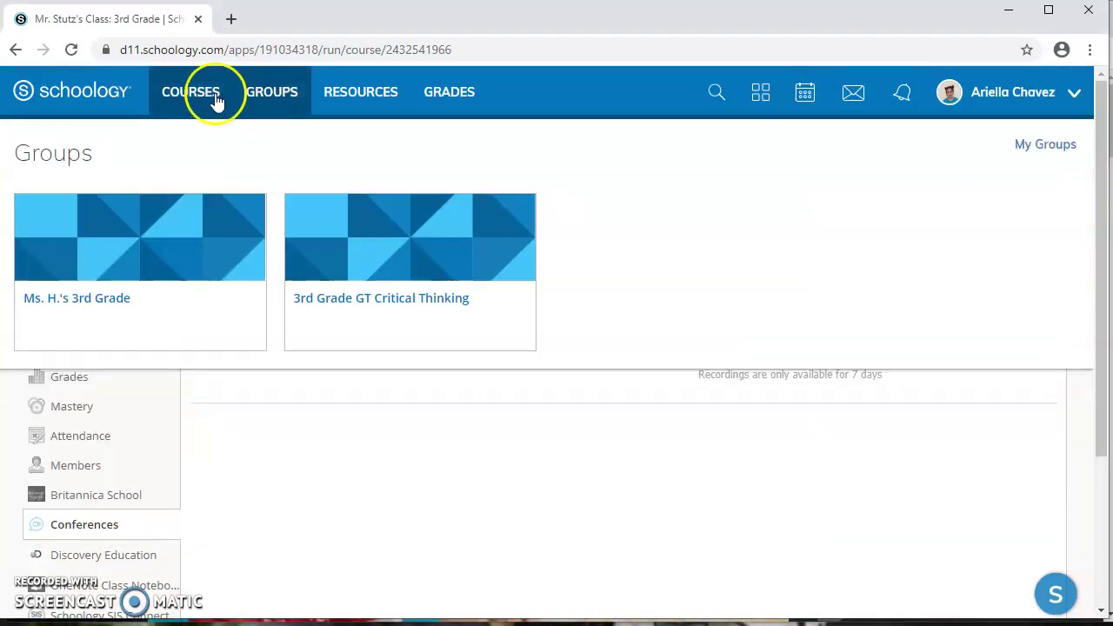
click(215, 100)
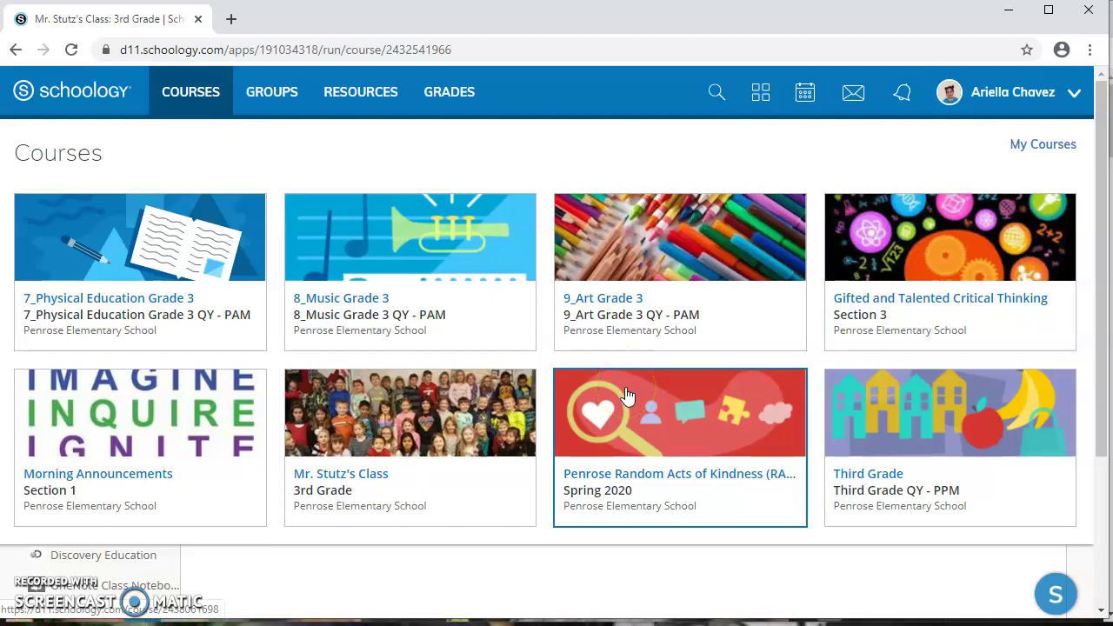
click(703, 272)
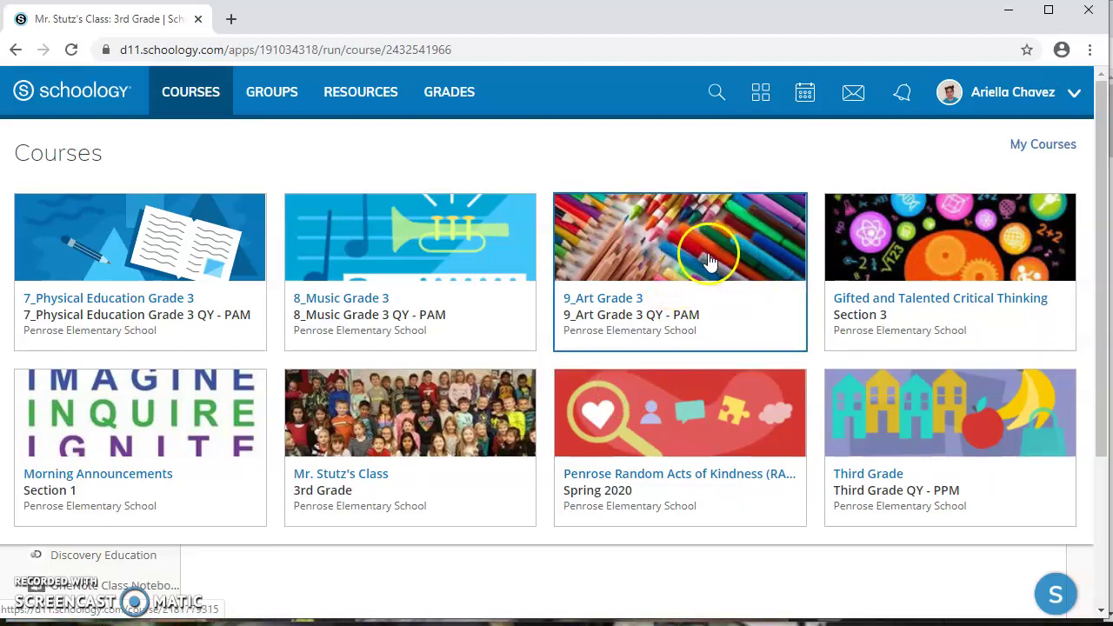